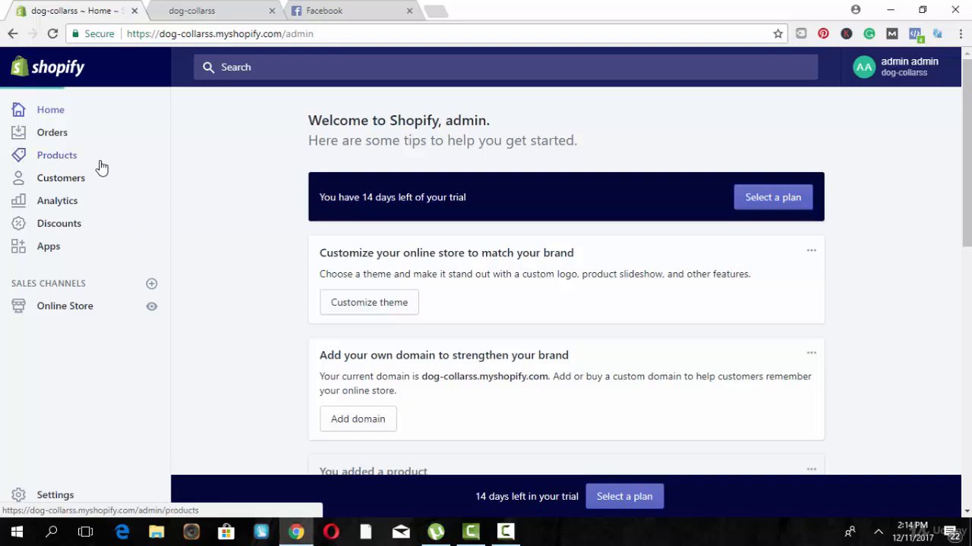
Step: Open the store's product list and look through the products
left_click(101, 167)
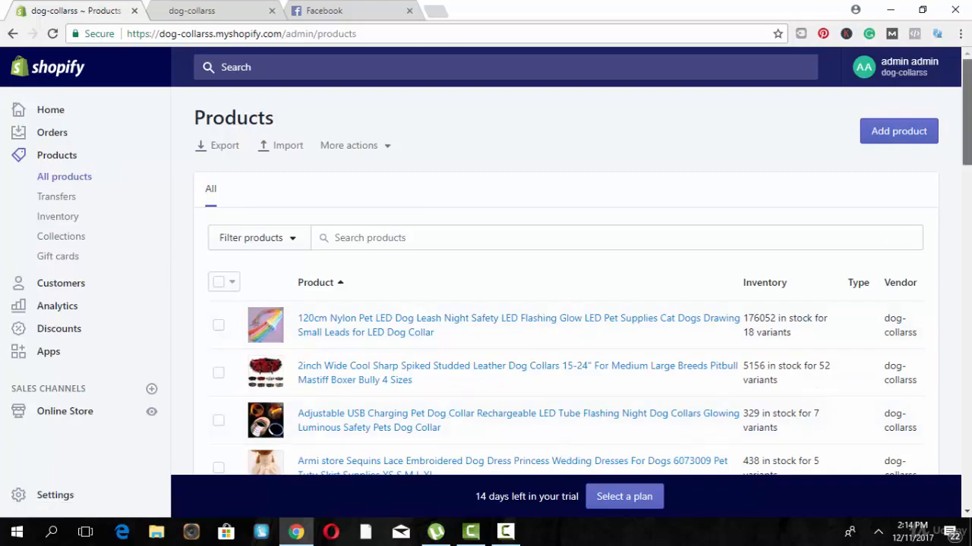
scroll(954, 172, "down", 1)
scroll(970, 220, "down", 3)
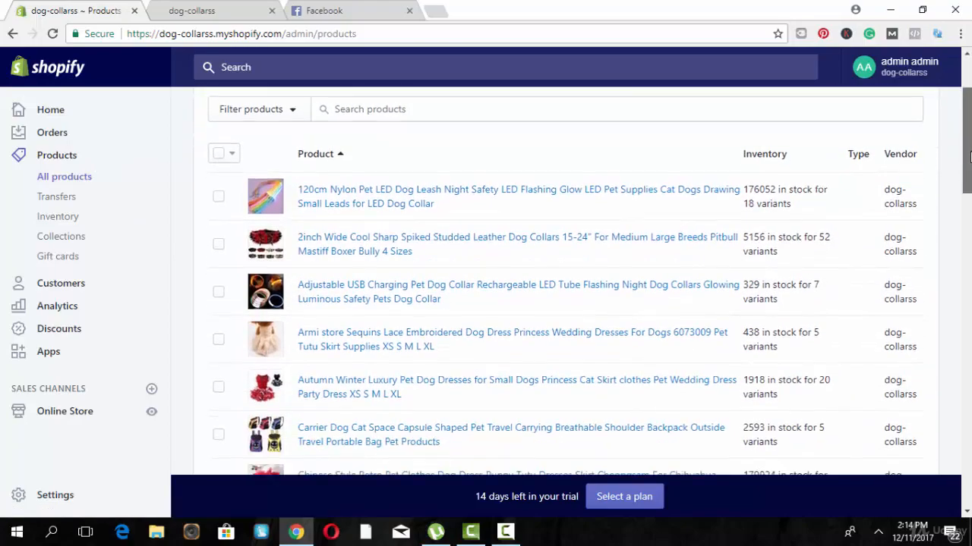
left_click_drag(970, 220, 970, 71)
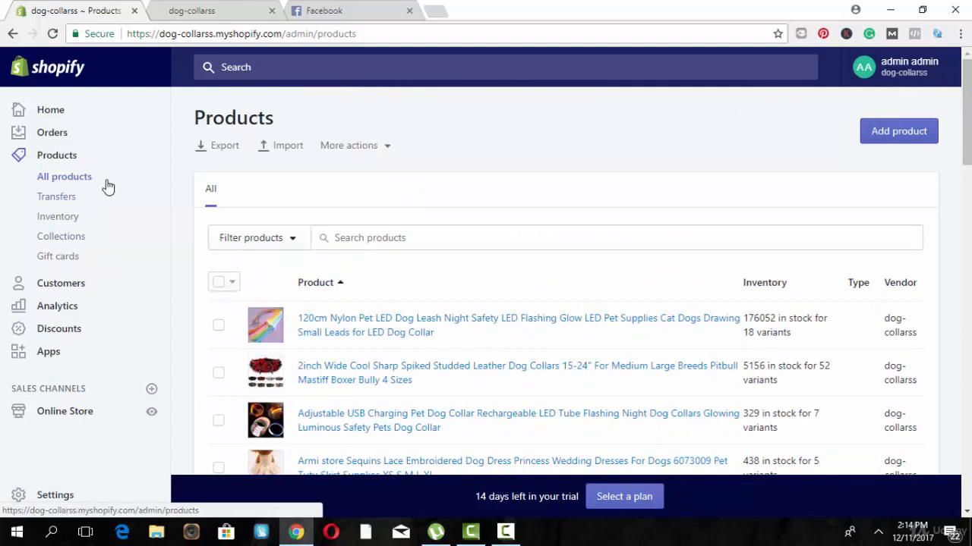
Step: Start a new product collection and title it "Dog collars"
left_click(111, 245)
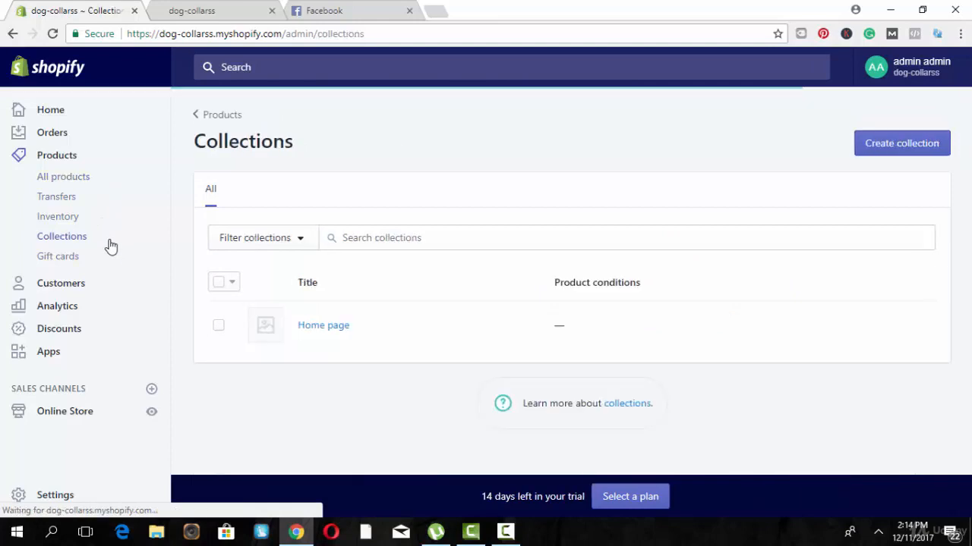
left_click(920, 156)
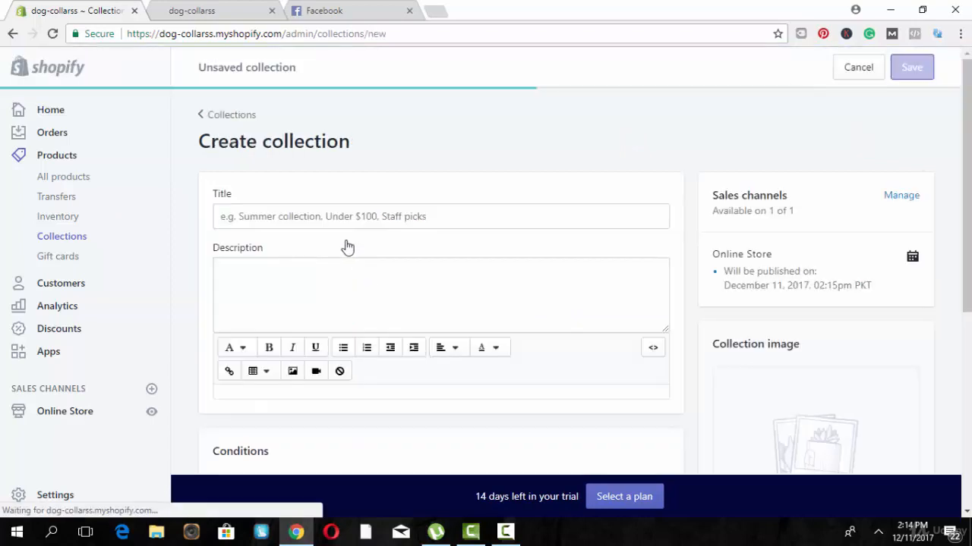
type("T")
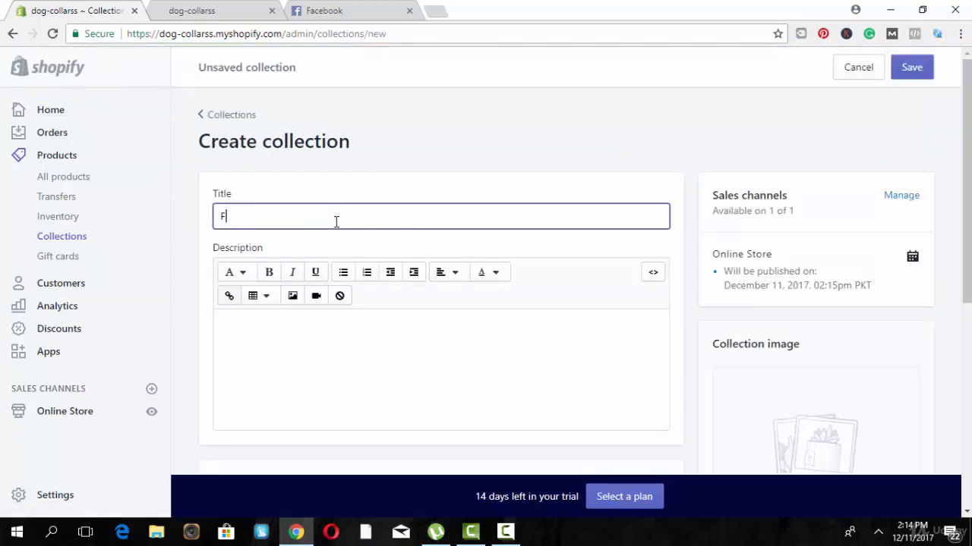
key("BackSpace")
type("Dog collars")
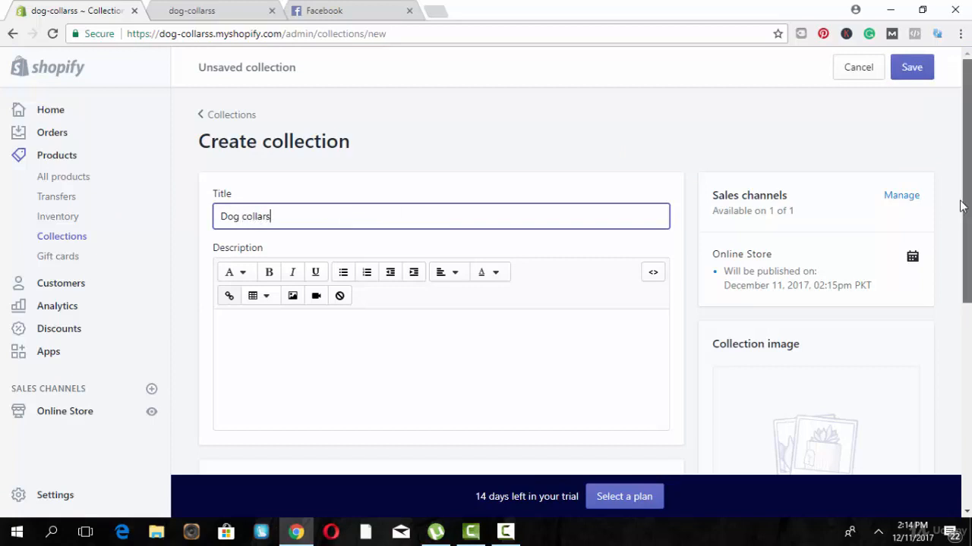
Step: Set the Dog collars collection to manually selected products and save it
scroll(948, 251, "down", 4)
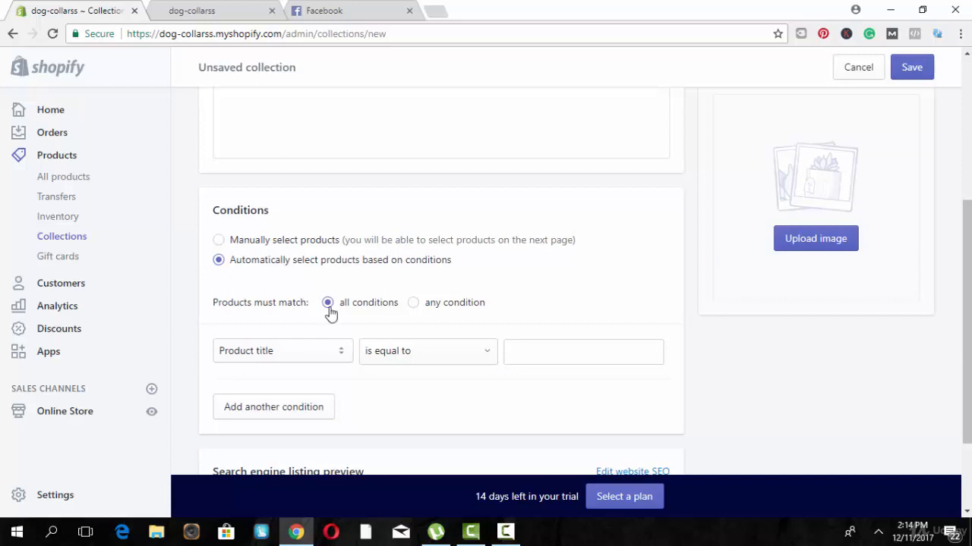
left_click(317, 355)
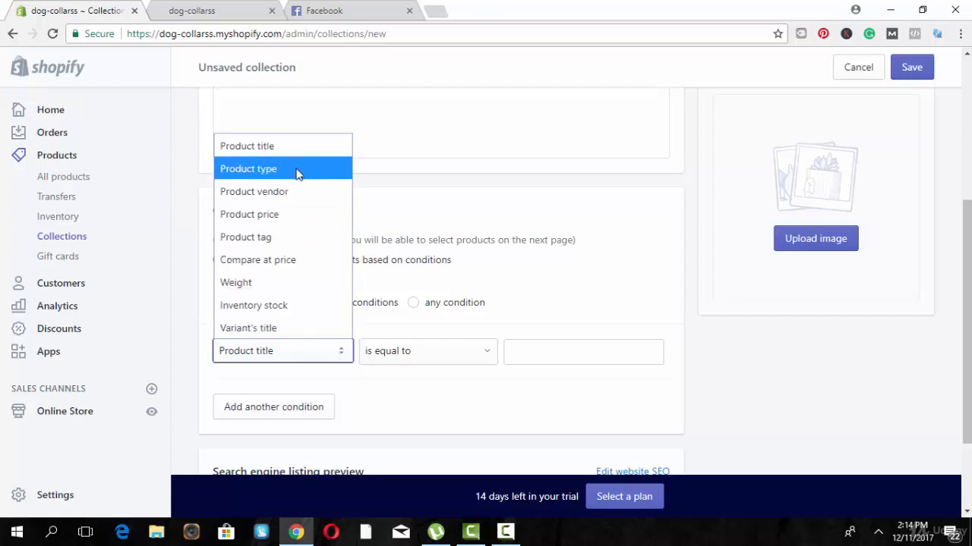
left_click(528, 356)
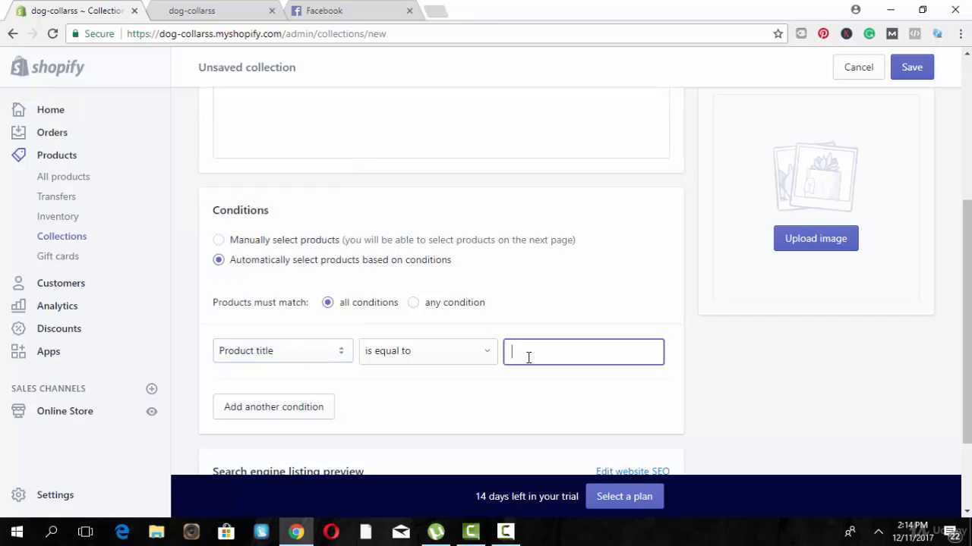
left_click(353, 241)
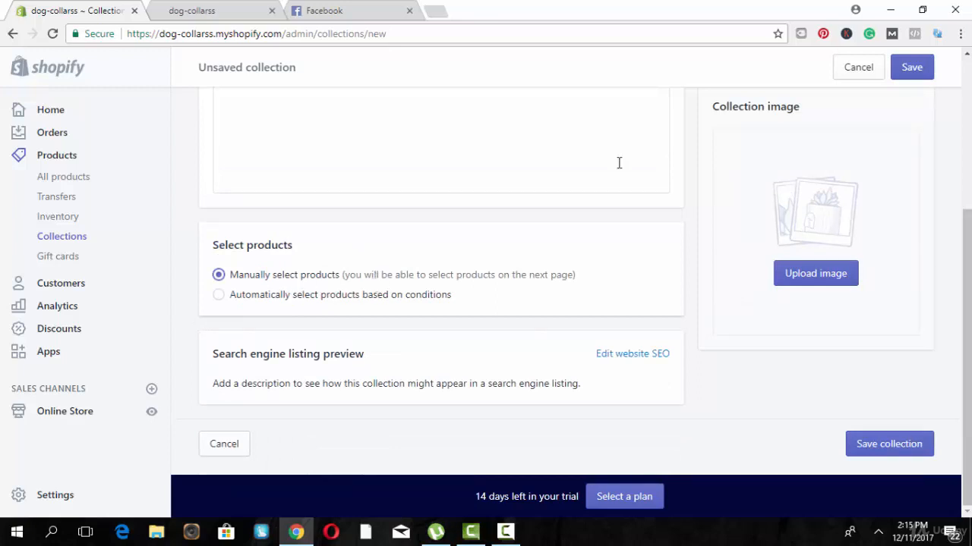
left_click_drag(968, 260, 968, 107)
left_click(914, 69)
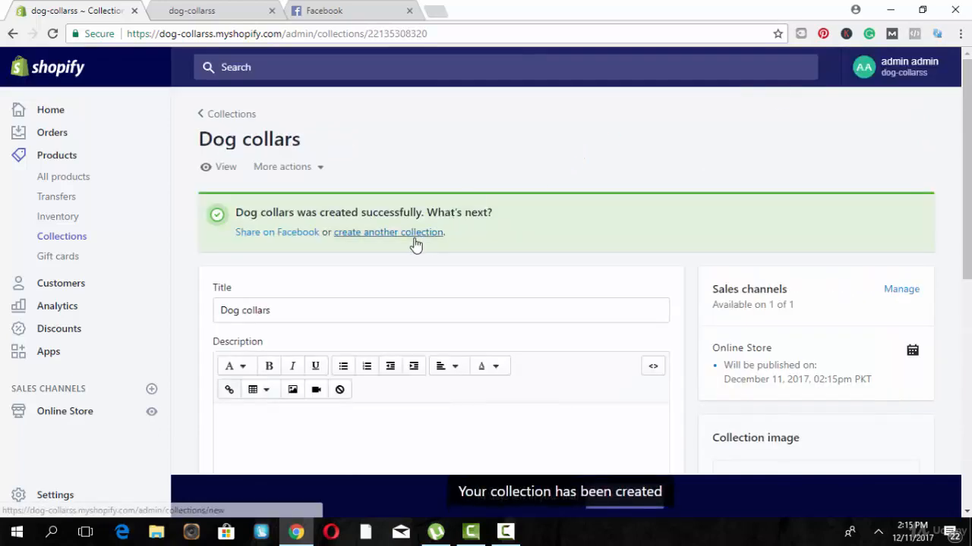
Step: Create and save another collection titled "Dog dresses" with manually selected products
left_click(415, 232)
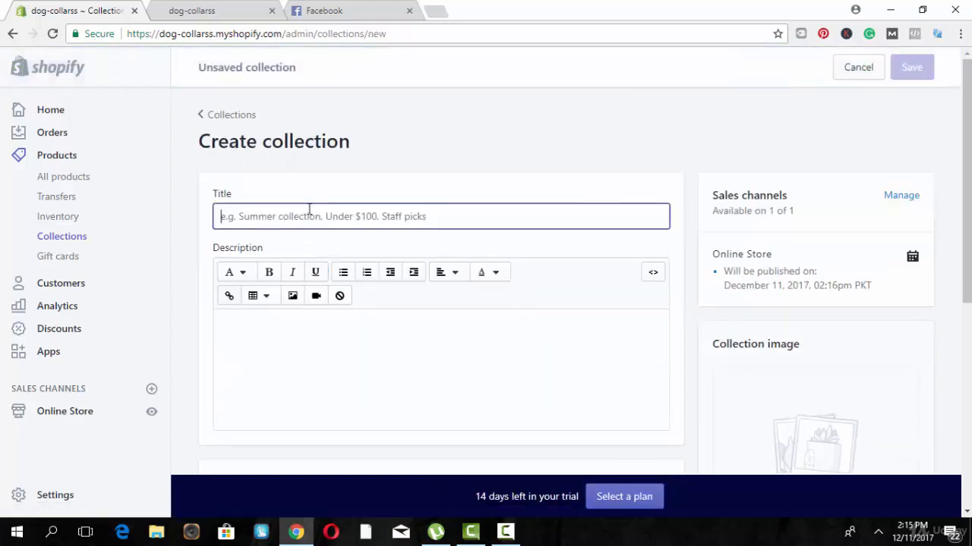
type("Dog dresses")
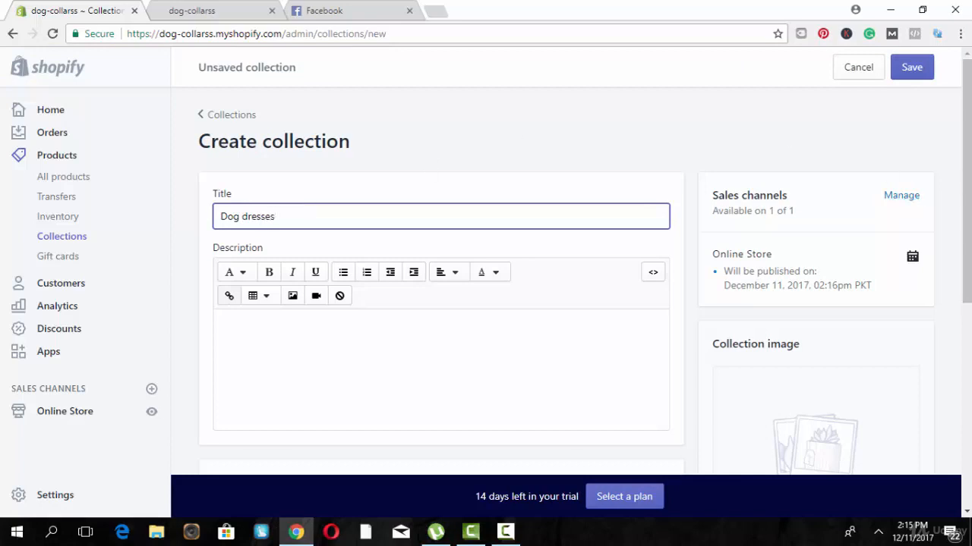
scroll(515, 370, "down", 2)
left_click(515, 369)
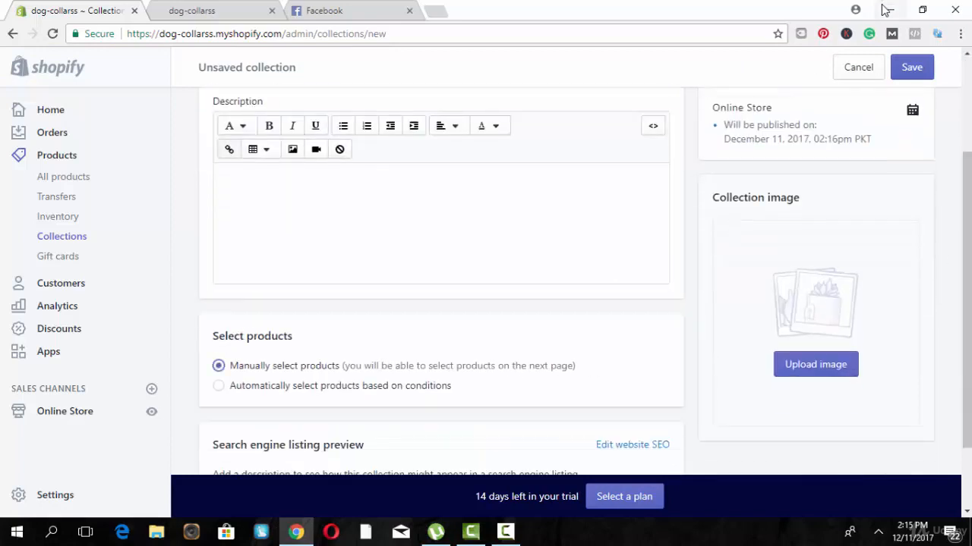
left_click(908, 67)
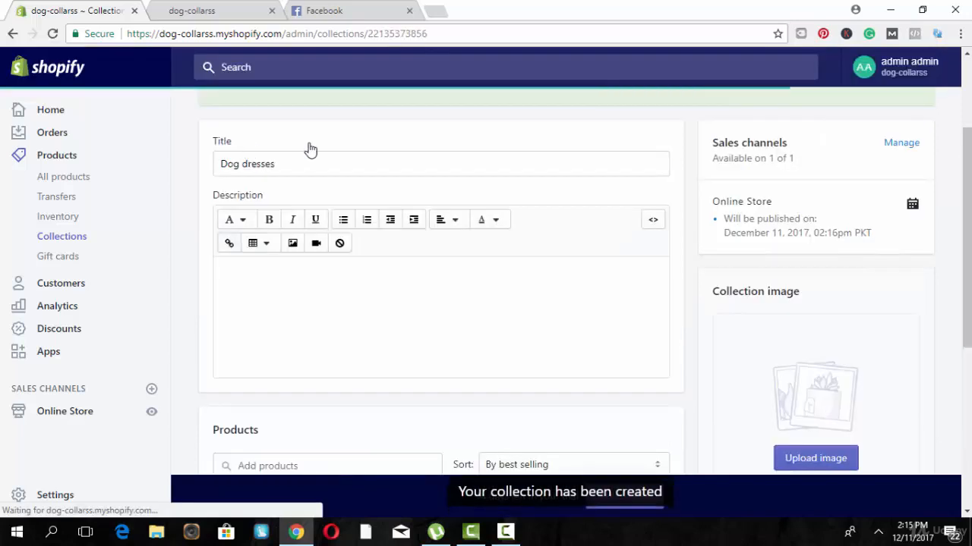
Step: Create and save a further collection titled "Dog Homes" with manually selected products
scroll(441, 303, "up", 2)
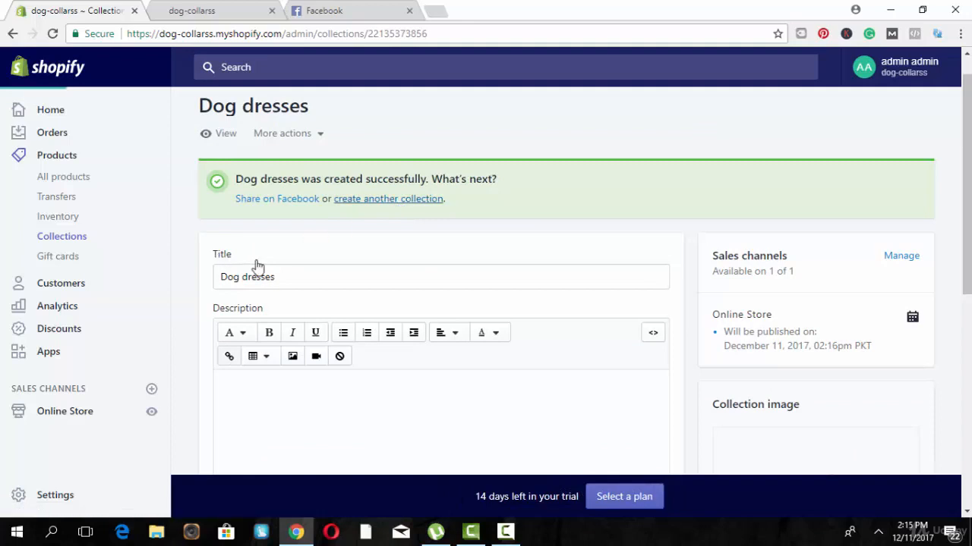
left_click(270, 213)
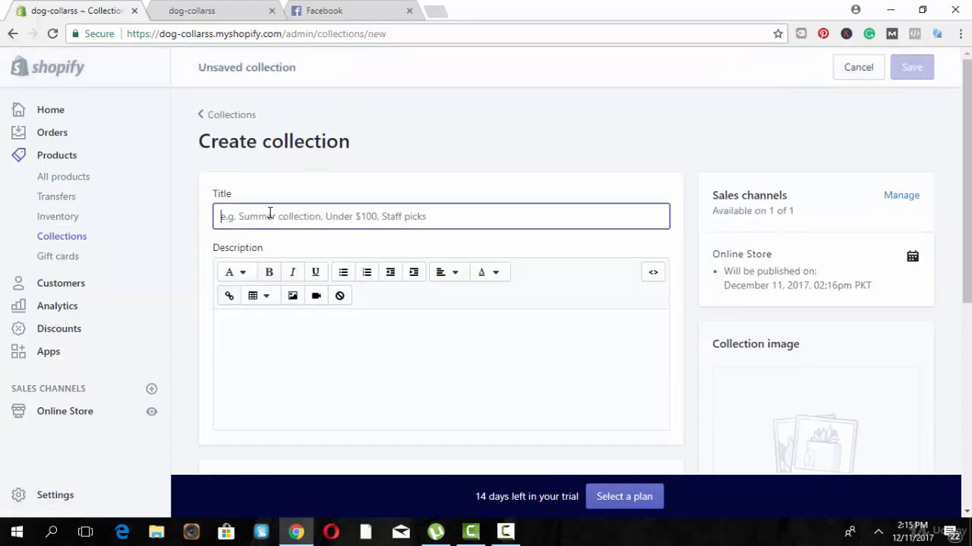
type("Dog Homes")
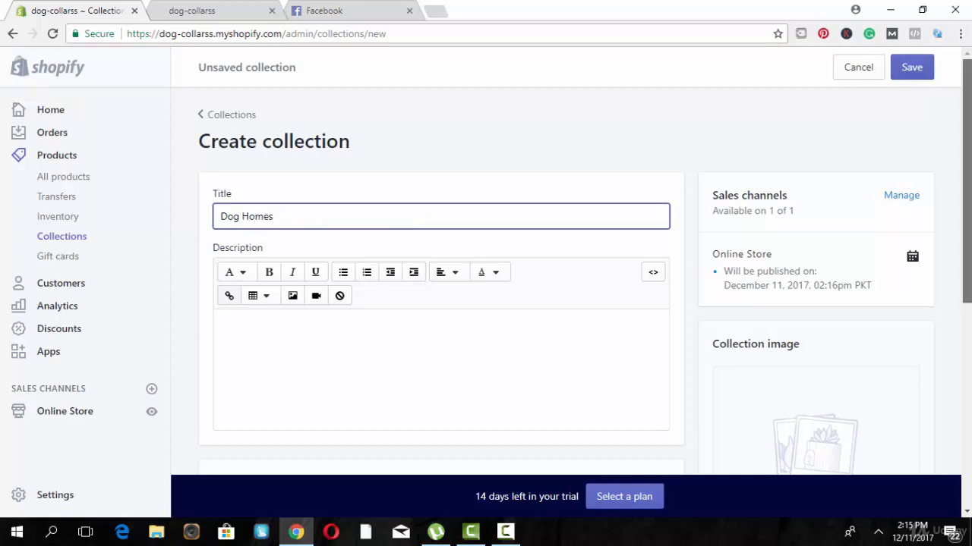
scroll(452, 379, "down", 2)
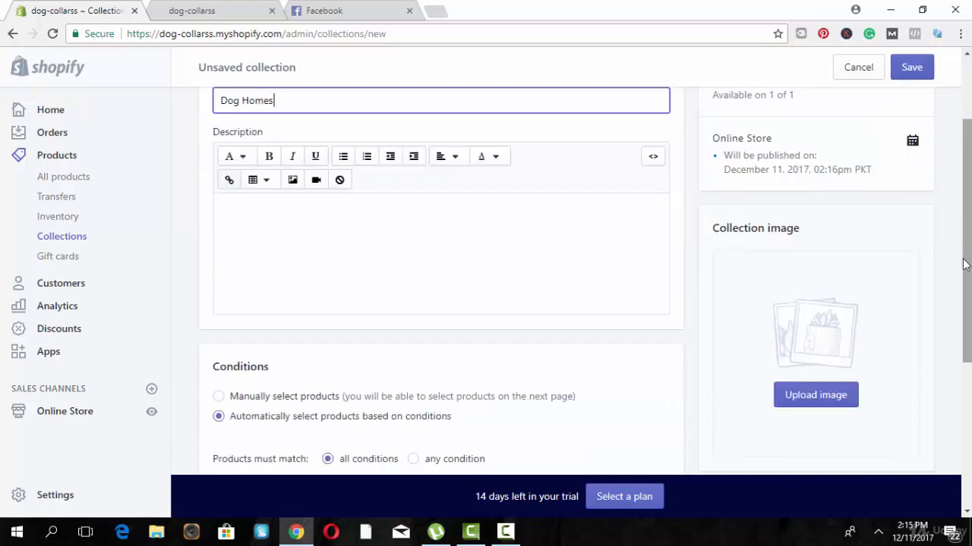
left_click(452, 398)
left_click(905, 70)
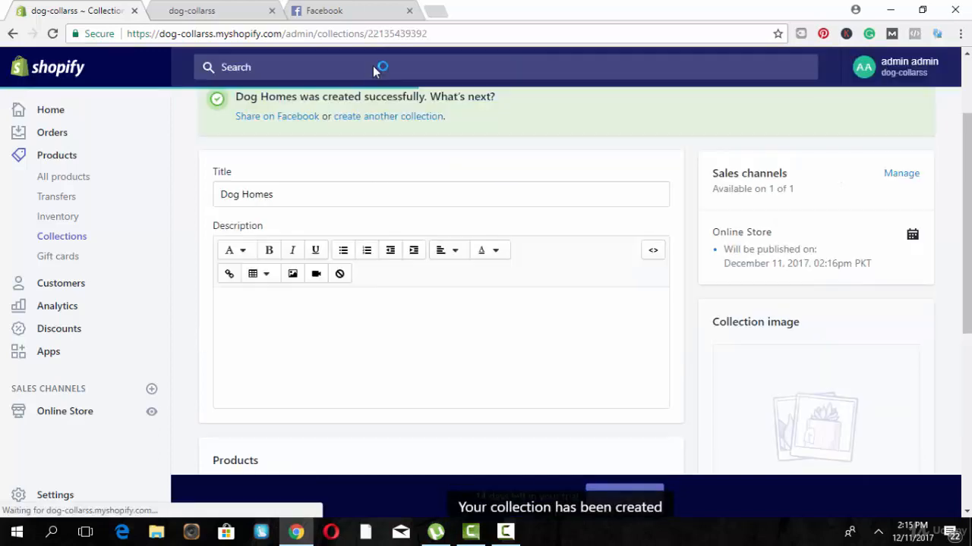
scroll(948, 191, "up", 1)
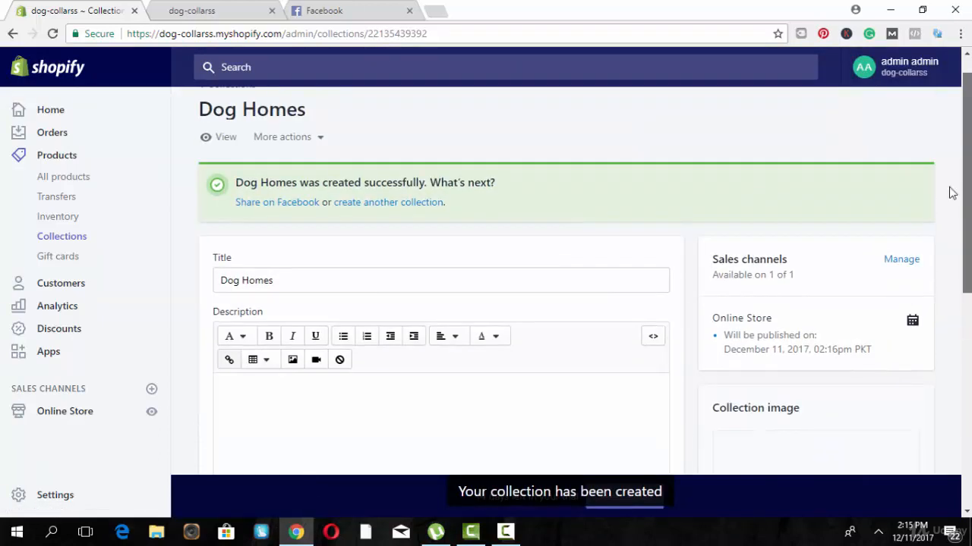
Step: Search all products for "dresses" and look over the matching items
left_click(73, 179)
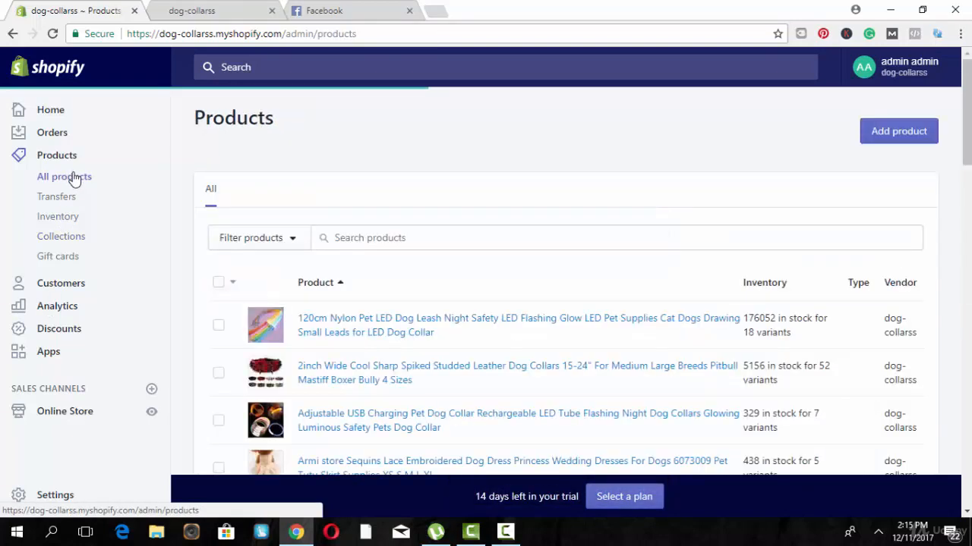
left_click(397, 240)
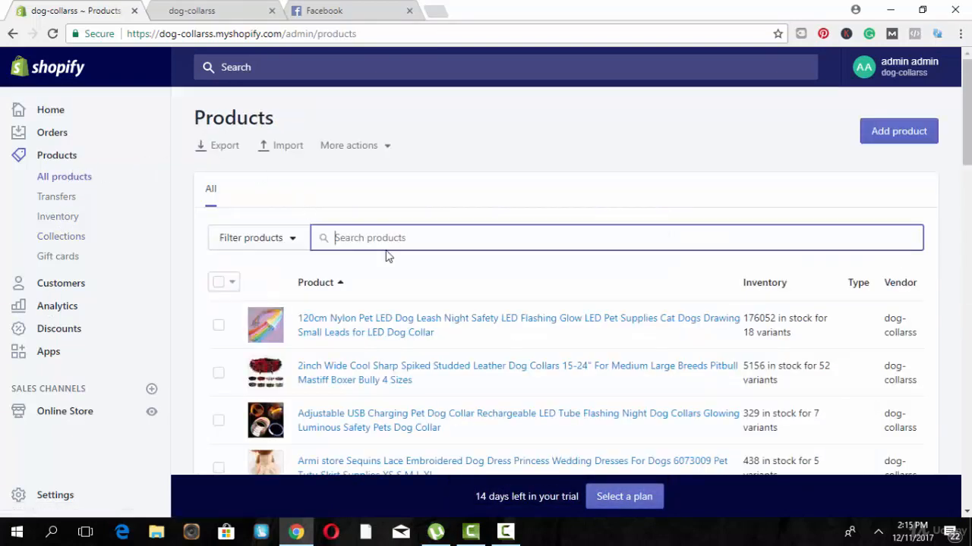
type("d")
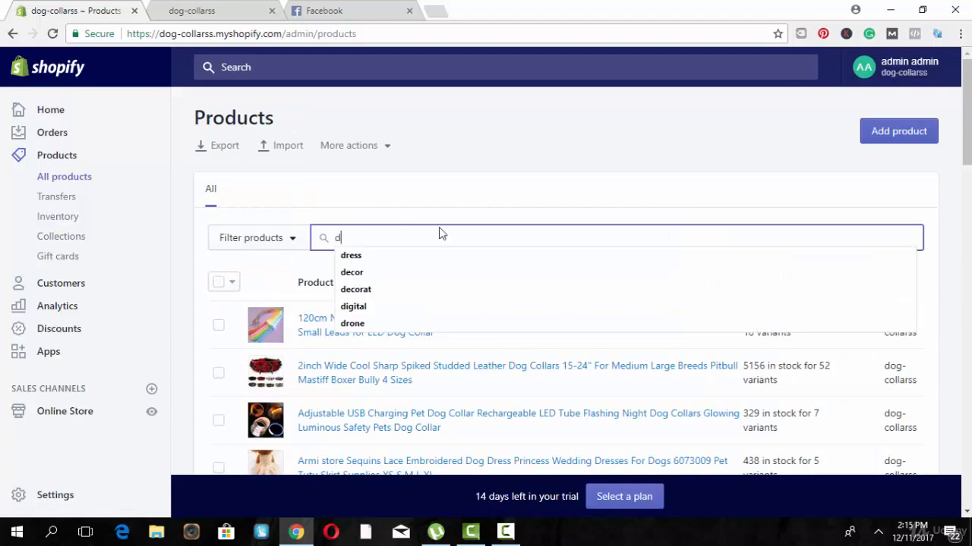
type("resses")
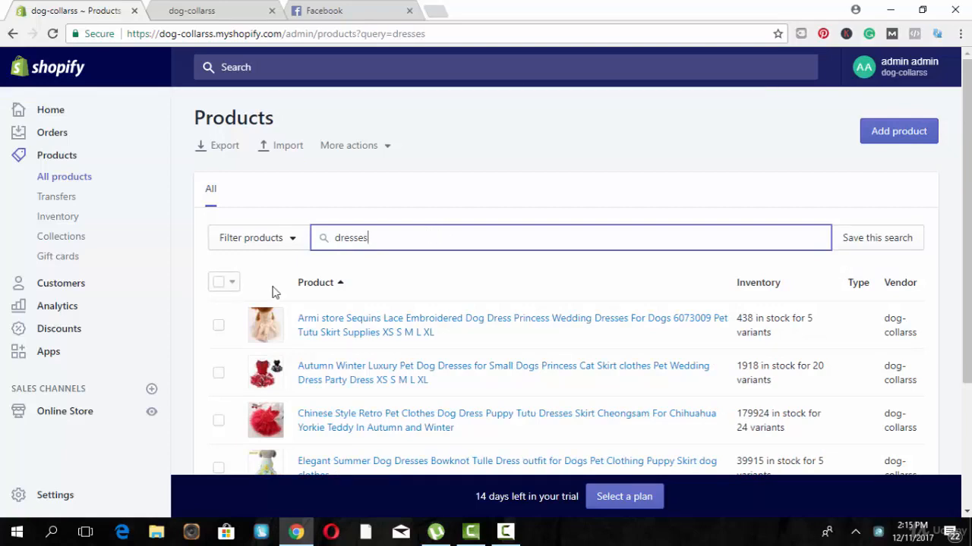
scroll(275, 293, "down", 3)
scroll(275, 293, "up", 1)
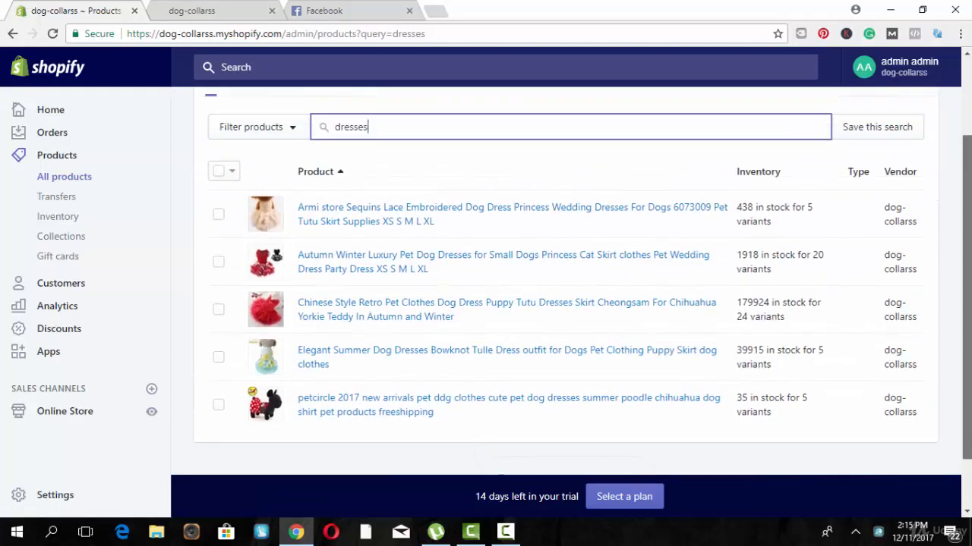
scroll(261, 405, "up", 2)
Step: Select all products found by the dresses search and add them to the Dog dresses collection
left_click(218, 270)
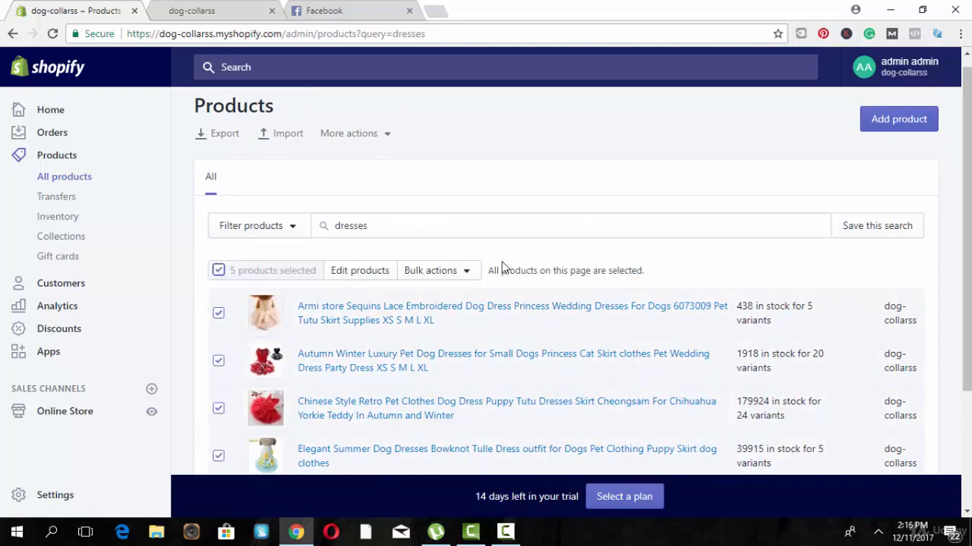
left_click(458, 271)
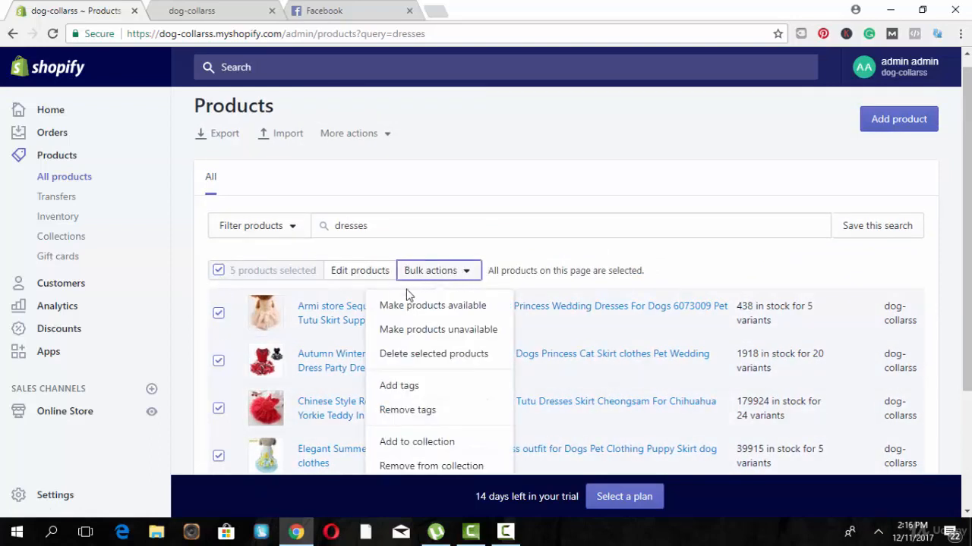
left_click(437, 445)
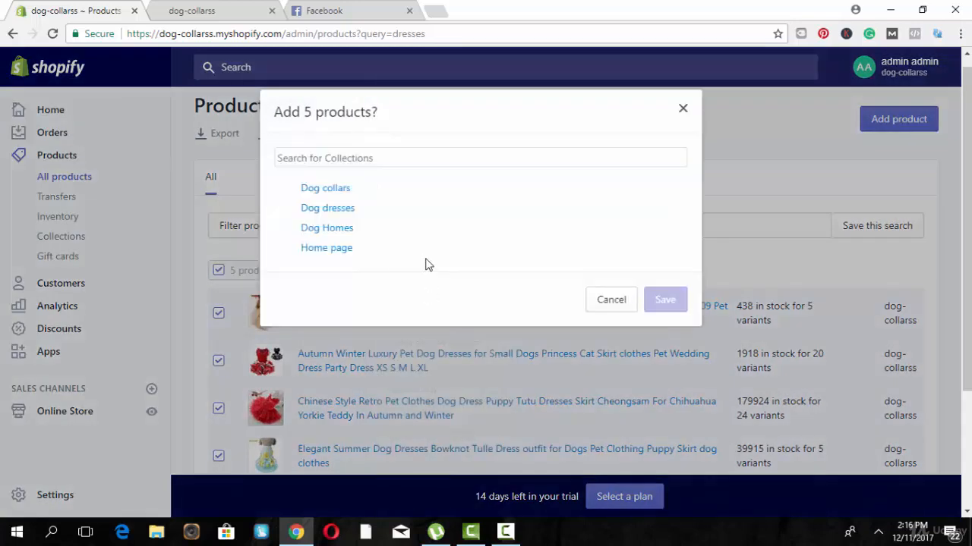
left_click(426, 215)
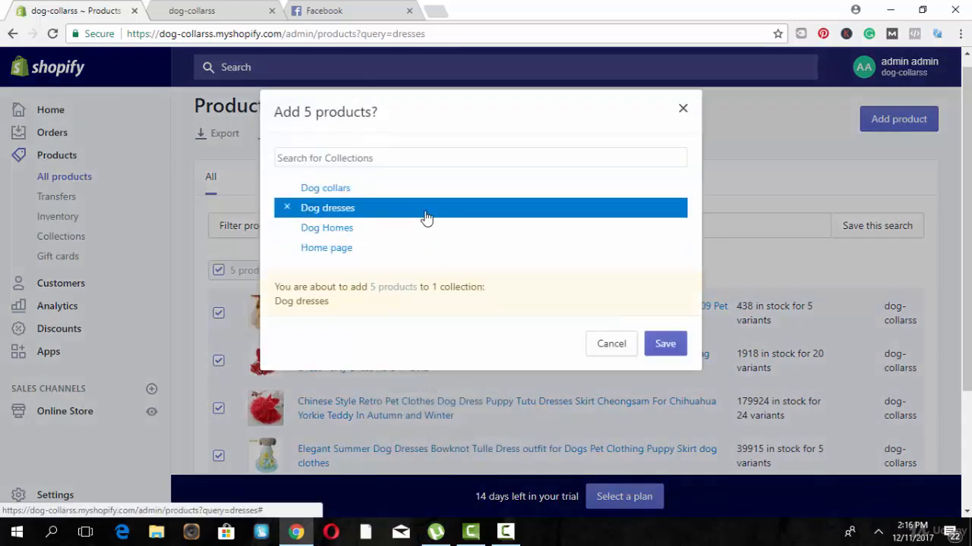
left_click(665, 345)
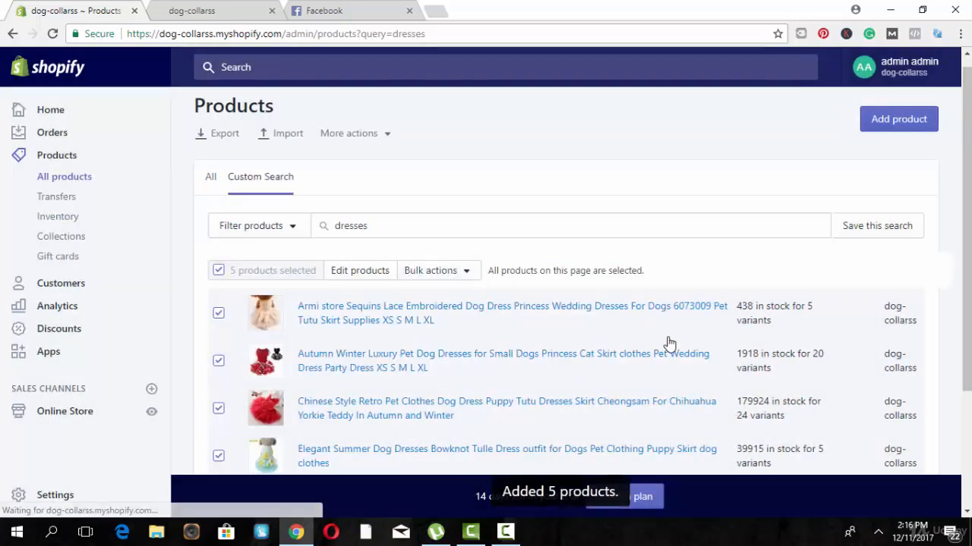
Step: Search the products for "house" and add all matching items to the Dog Homes collection
left_click(344, 227)
key("BackSpace")
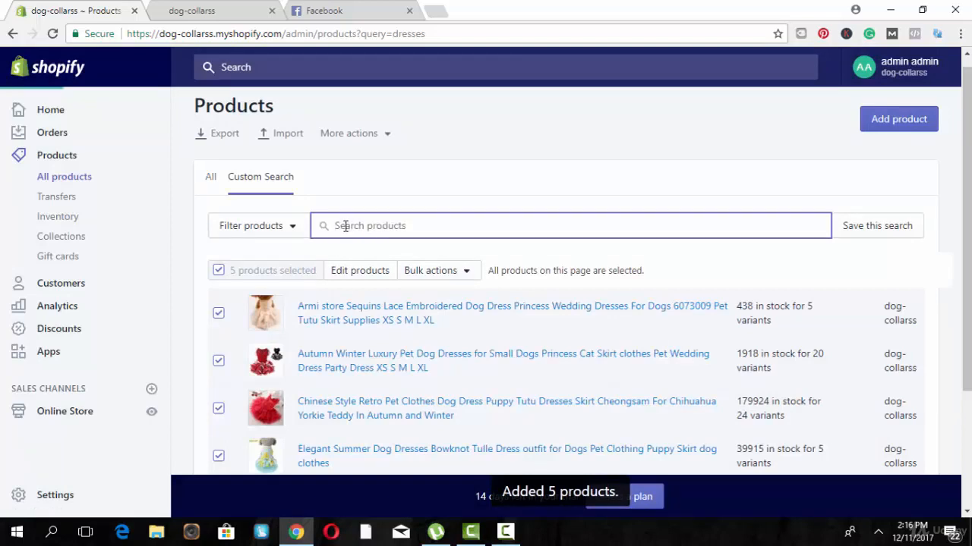
type("house")
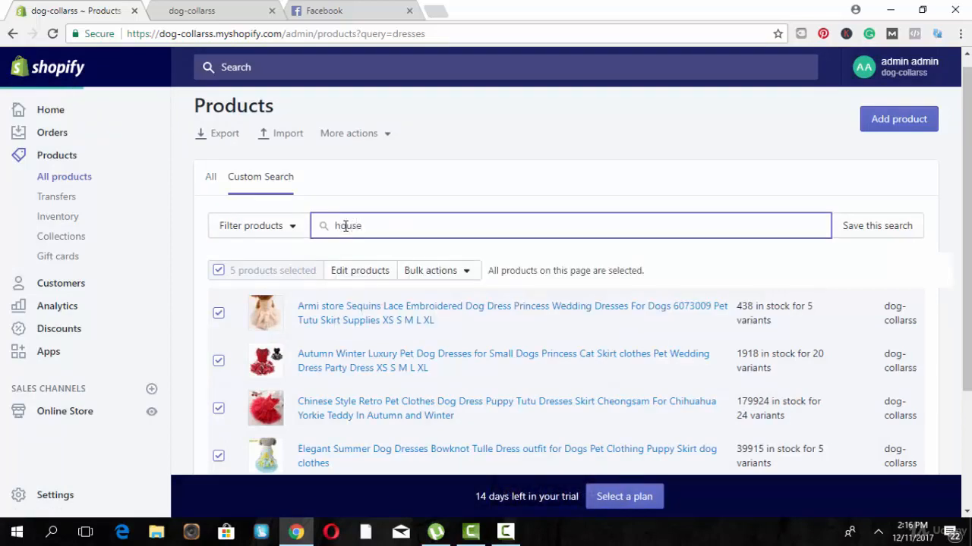
left_click(218, 270)
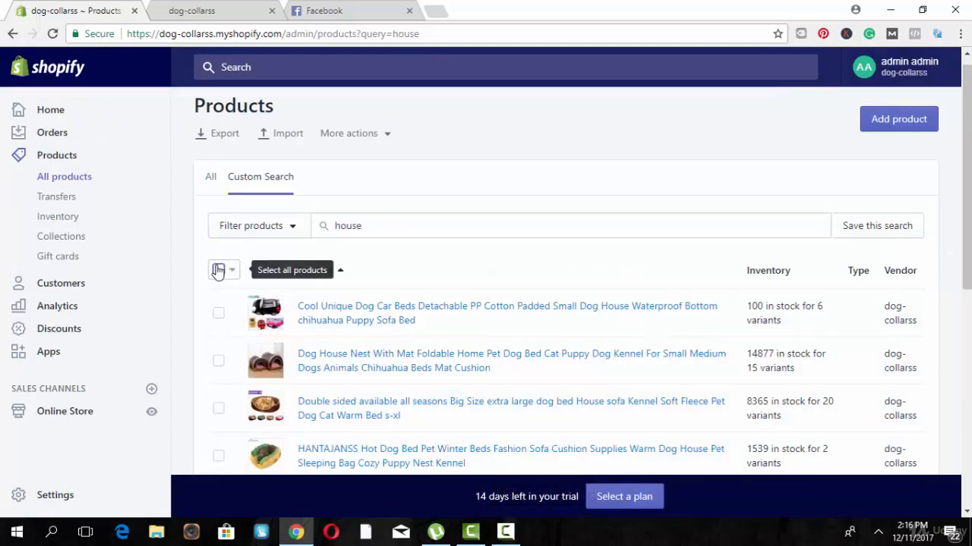
left_click(421, 272)
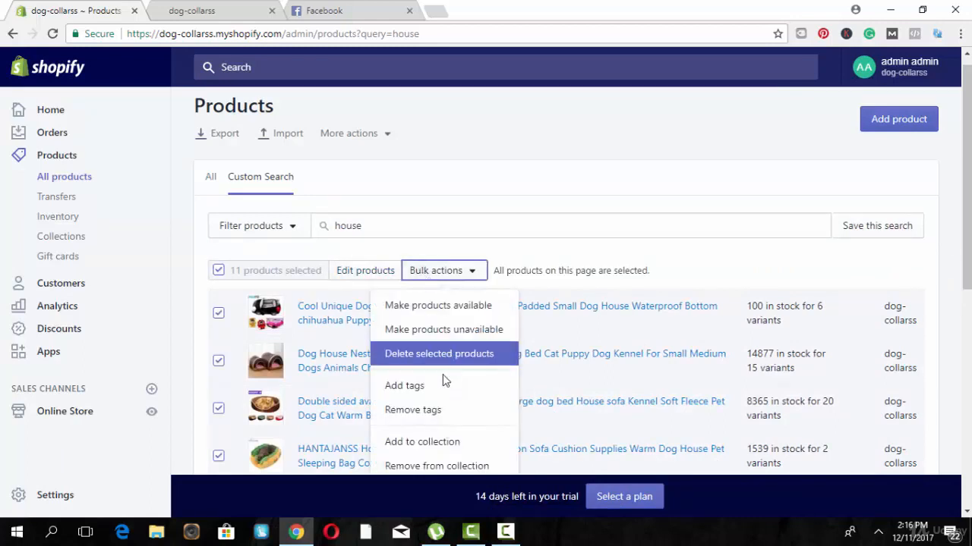
left_click(425, 444)
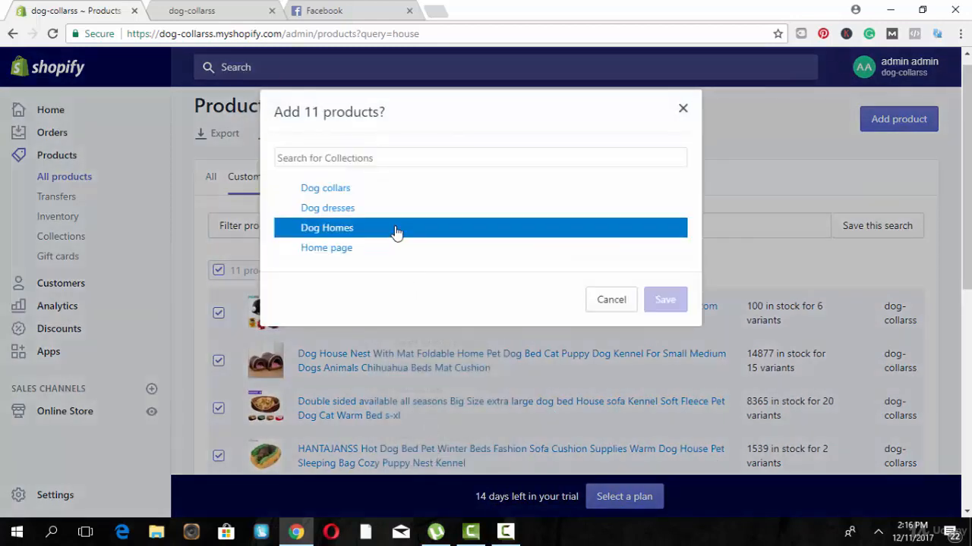
left_click(395, 230)
left_click(660, 342)
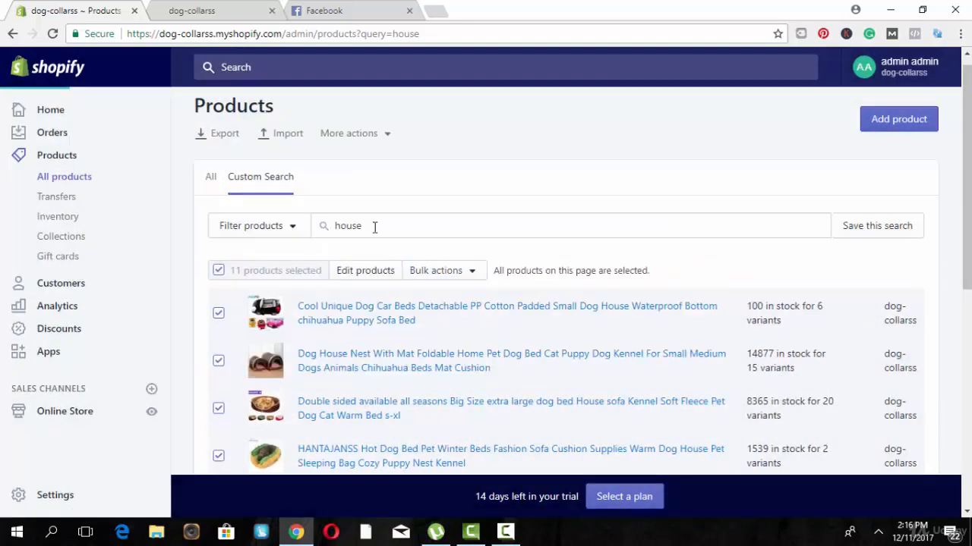
Step: Search the products for "collar" and add all matching items to the Dog collars collection
left_click(374, 227)
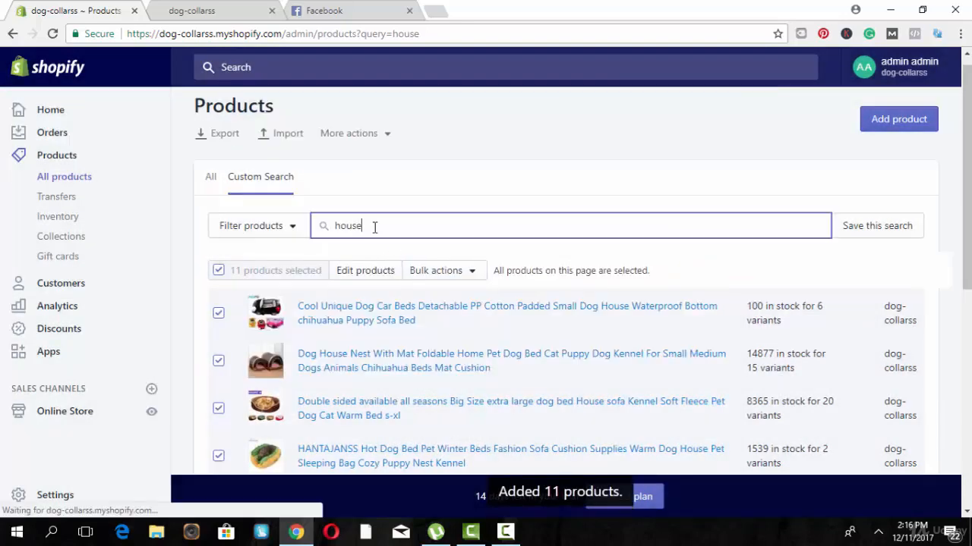
double_click(375, 227)
key("BackSpace")
type("collar")
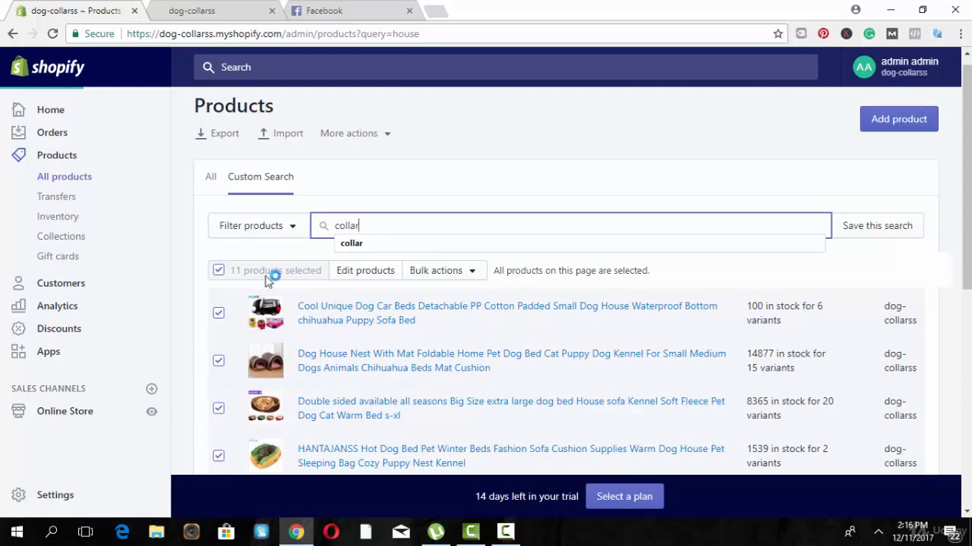
left_click(444, 272)
left_click(448, 275)
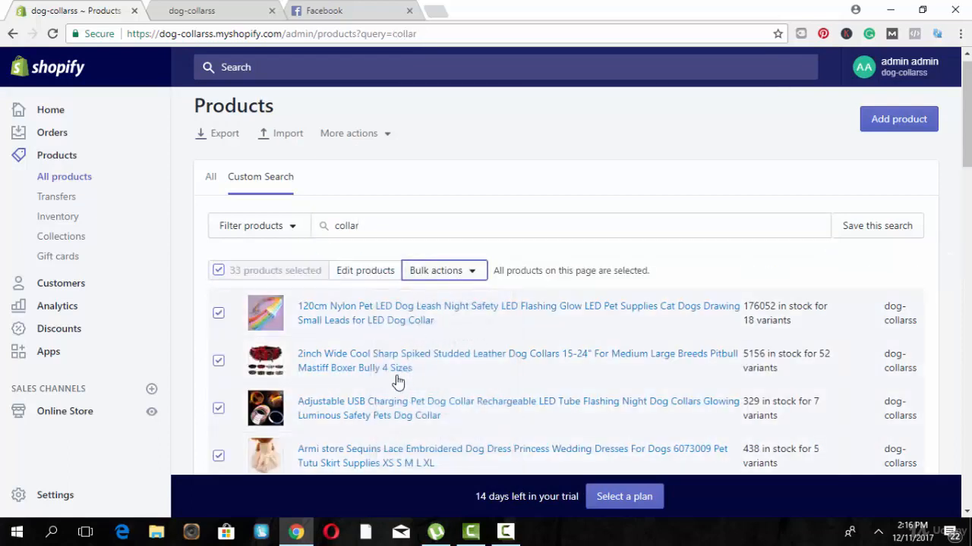
left_click(462, 272)
left_click(439, 441)
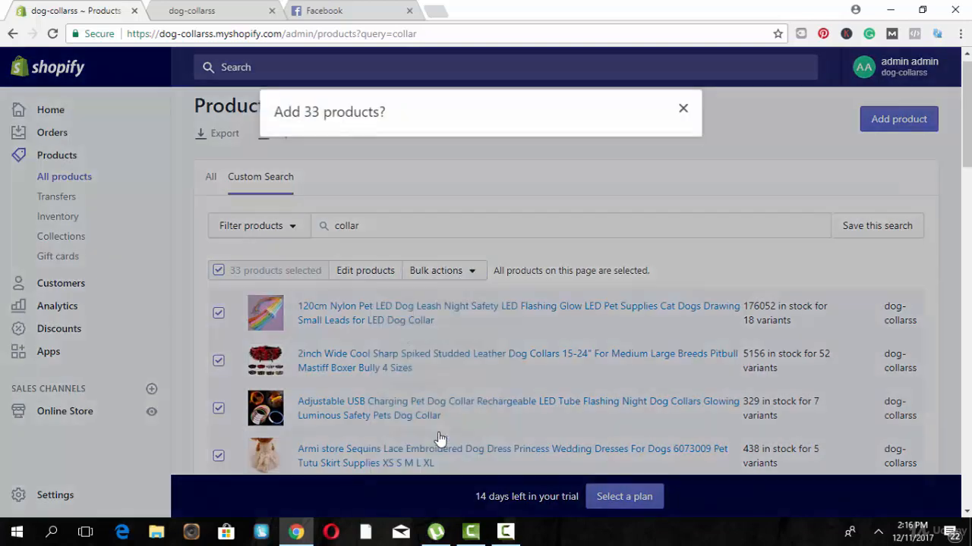
left_click(423, 190)
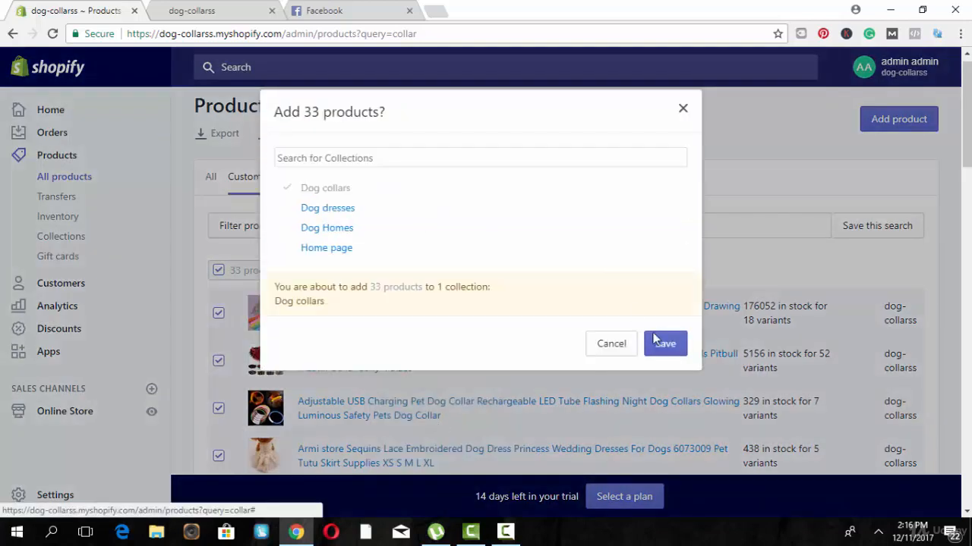
left_click(656, 342)
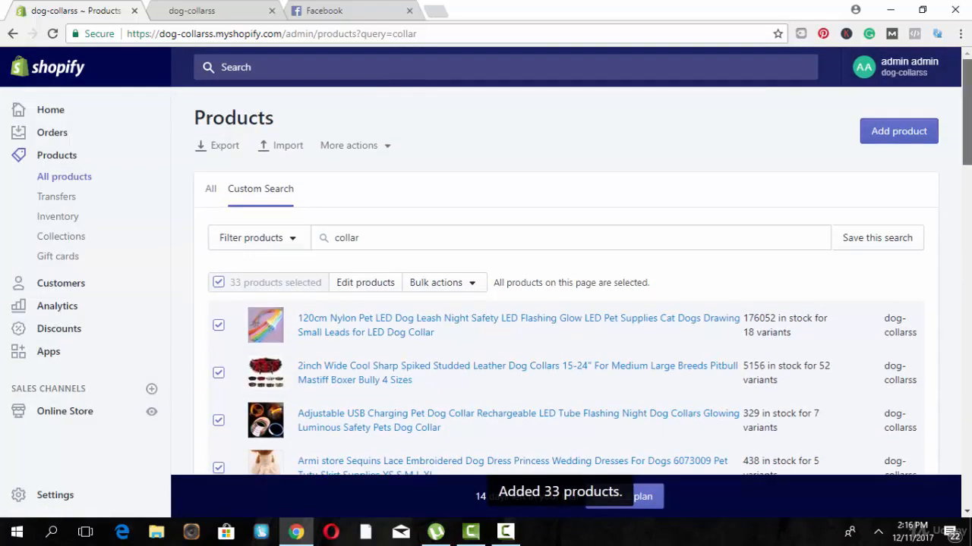
Step: Open the Dog collars collection from the collections list and look through its assigned products
mouse_move(967, 112)
left_mouse_down()
mouse_move(967, 186)
mouse_move(967, 112)
left_mouse_up()
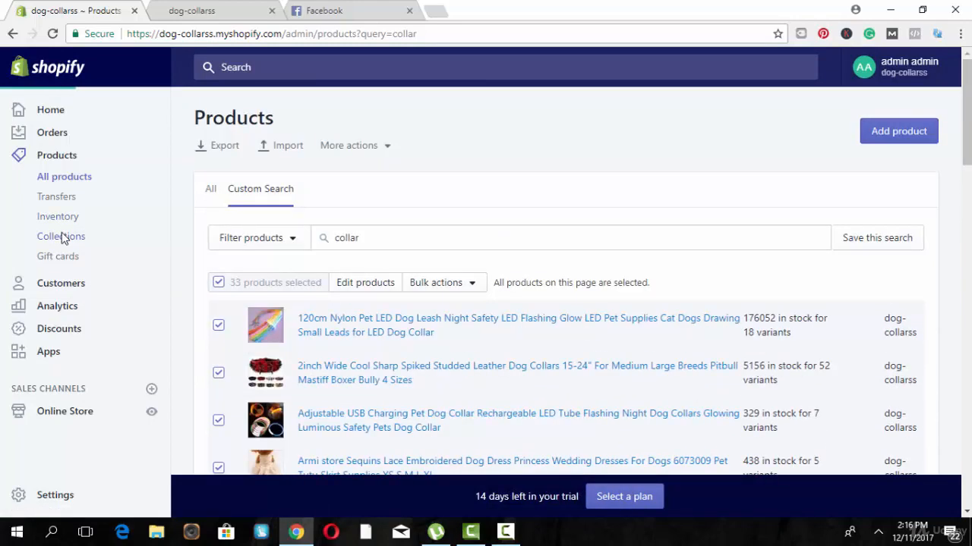
left_click(62, 237)
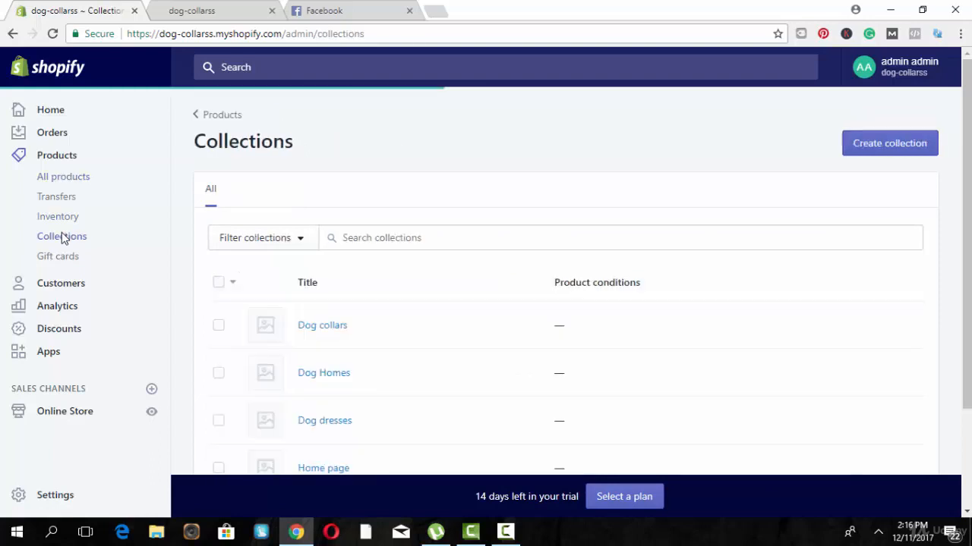
left_click(322, 332)
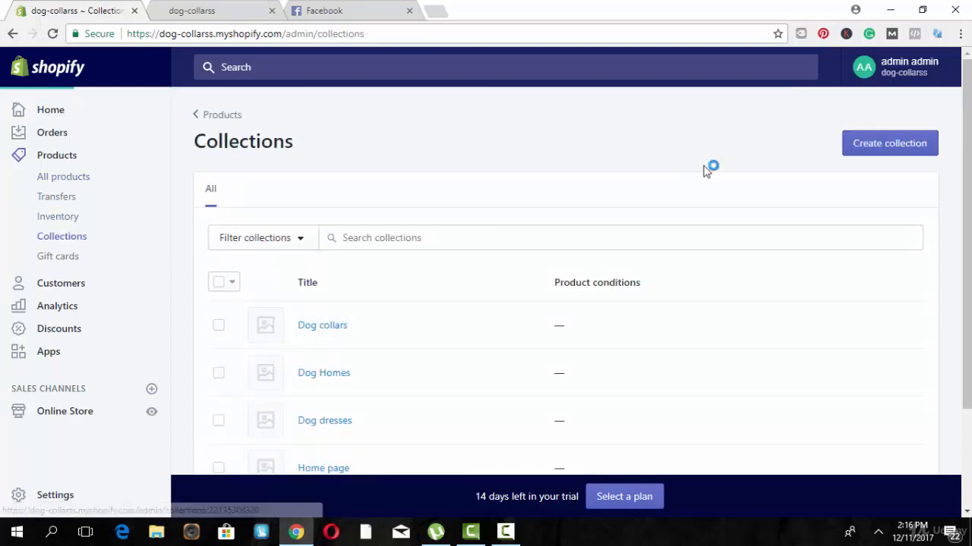
scroll(441, 303, "down", 10)
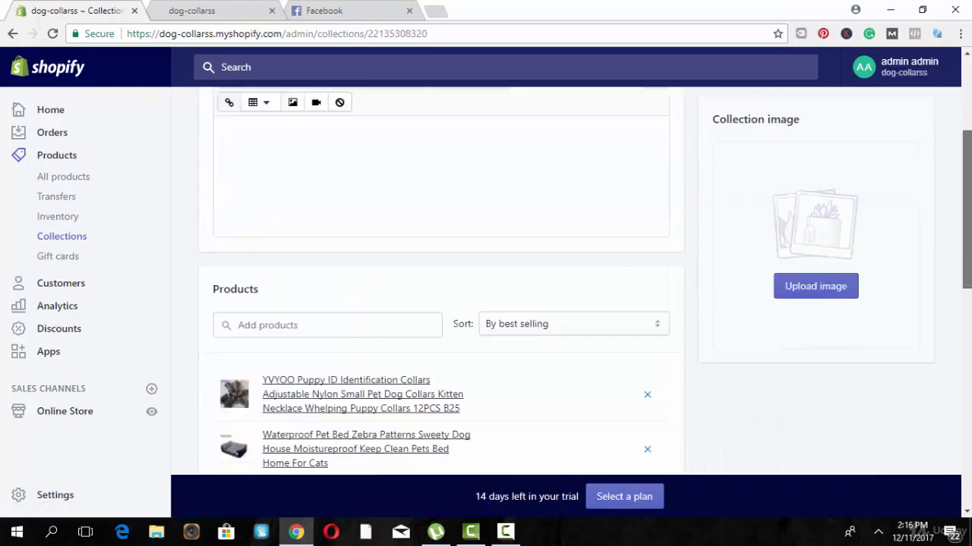
scroll(386, 183, "down", 2)
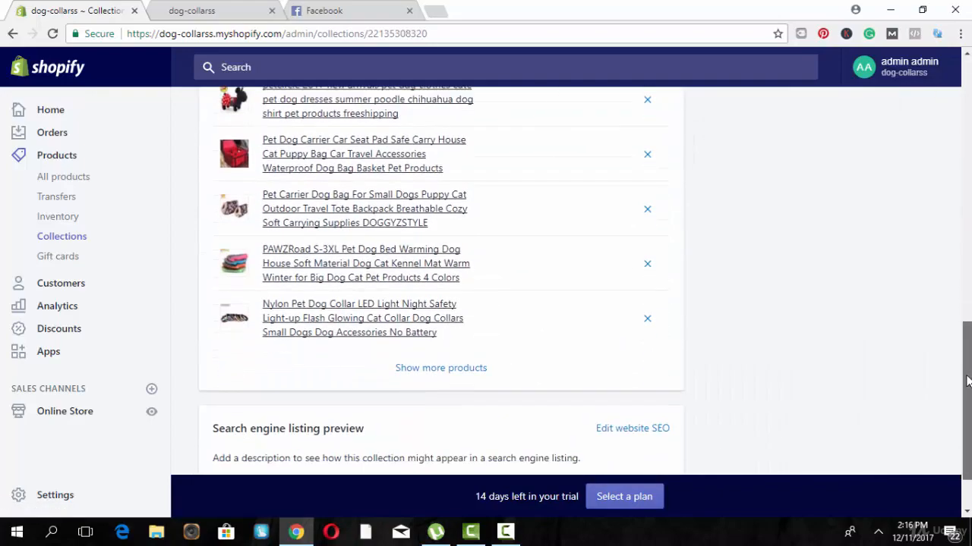
scroll(387, 182, "up", 10)
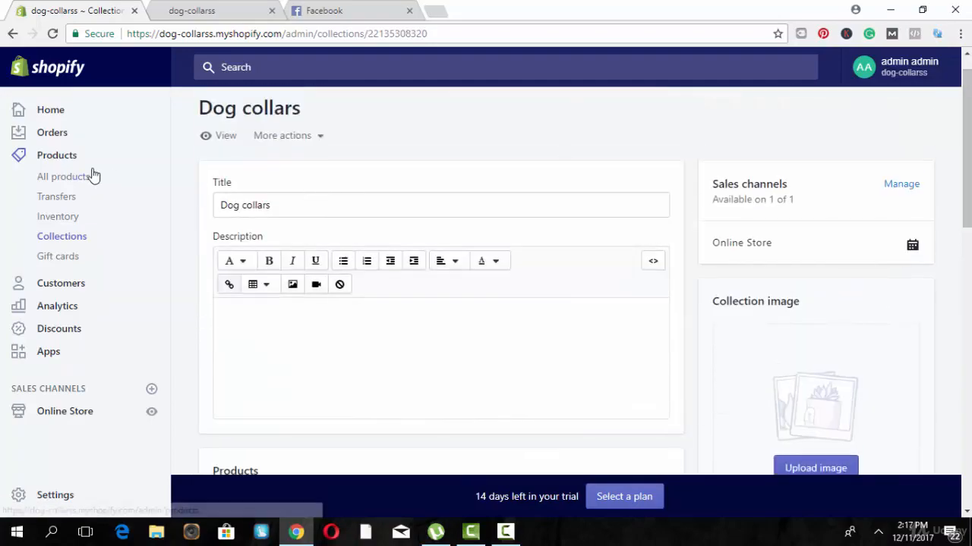
Step: Return to the collections list, reopen Dog collars and review its product list, title and description areas
left_click(93, 176)
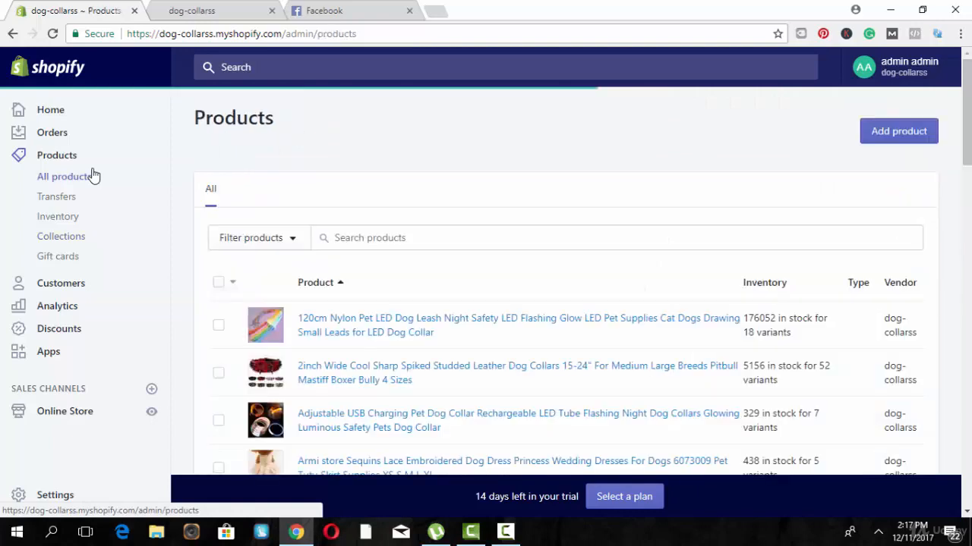
left_click(79, 239)
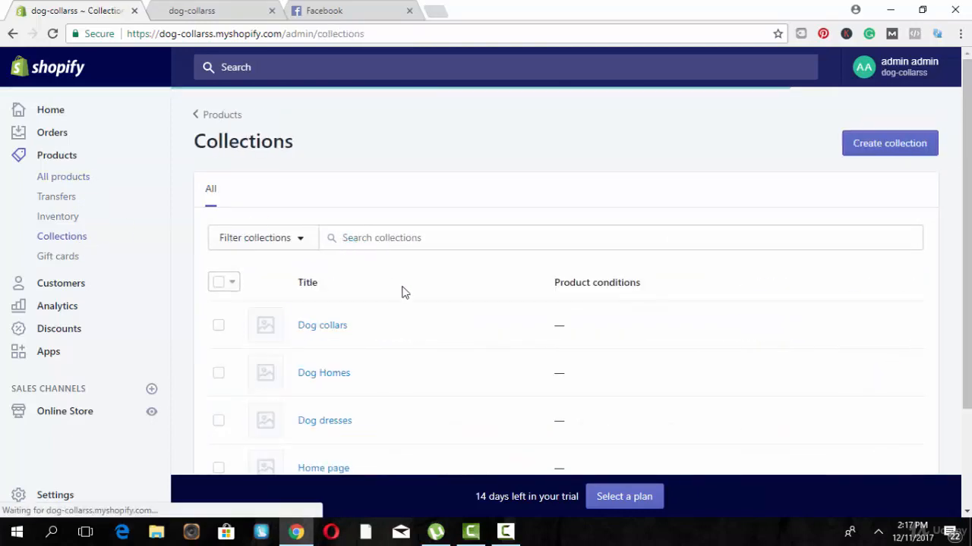
left_click(317, 328)
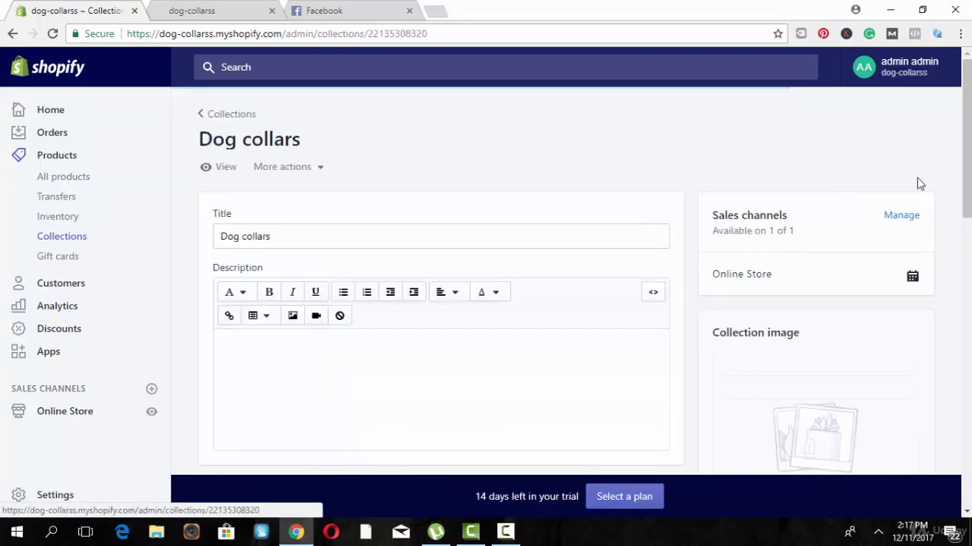
scroll(956, 324, "down", 6)
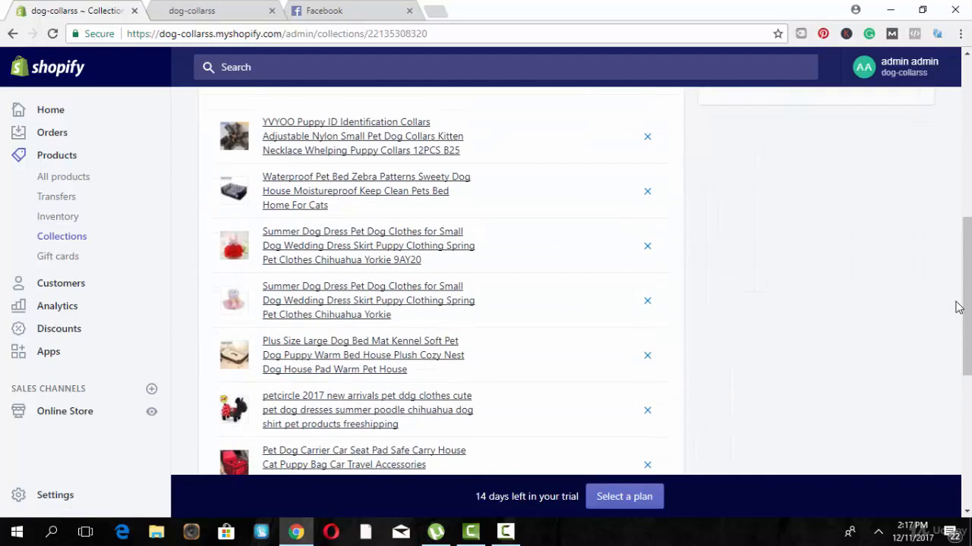
scroll(949, 288, "up", 2)
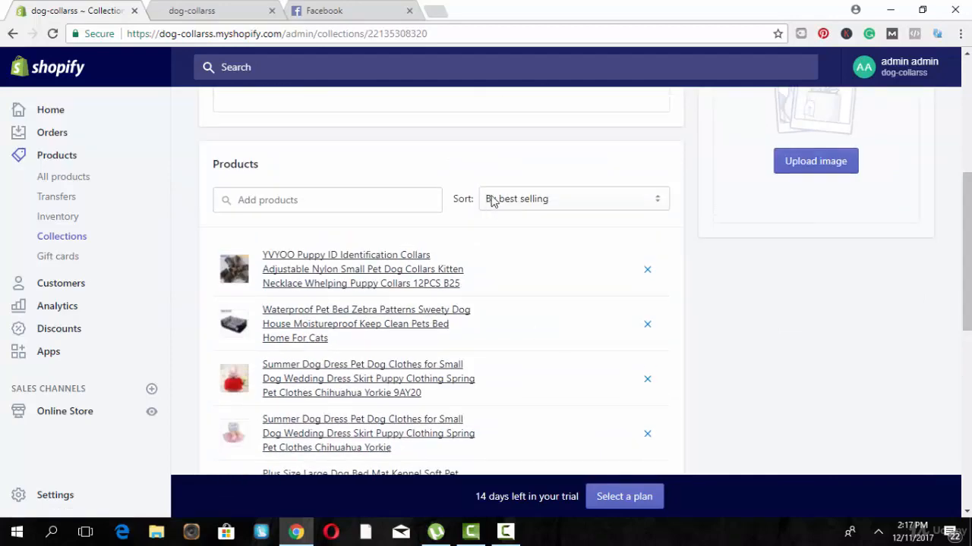
left_click_drag(961, 275, 935, 401)
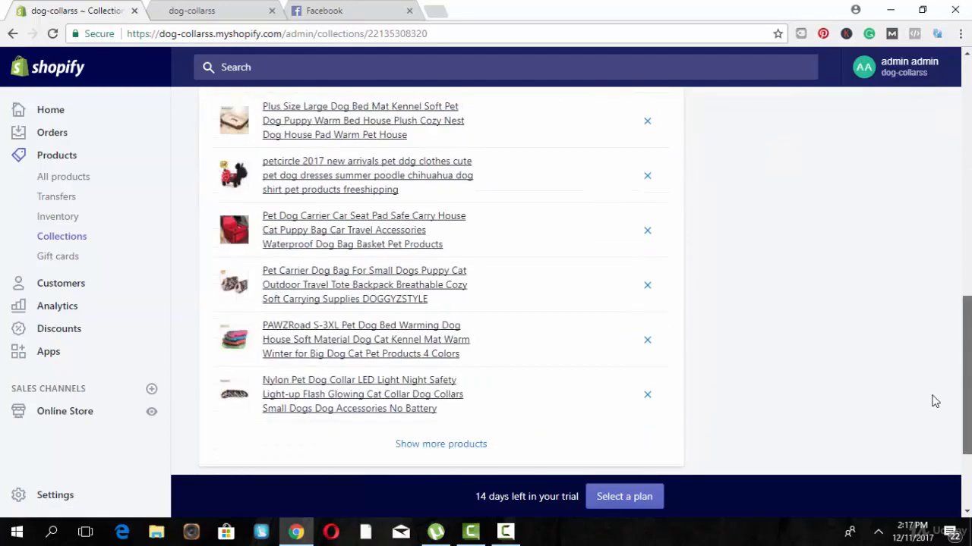
scroll(753, 348, "up", 8)
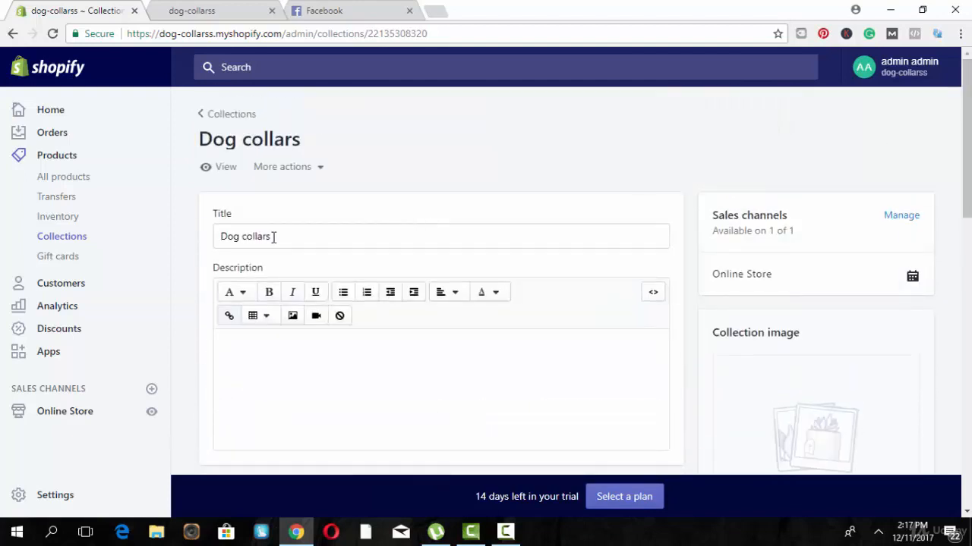
scroll(361, 384, "down", 1)
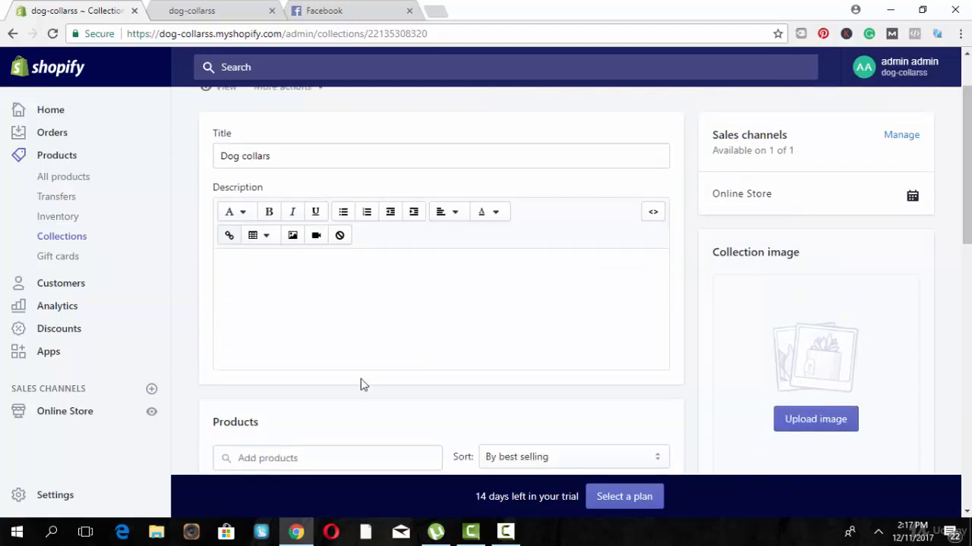